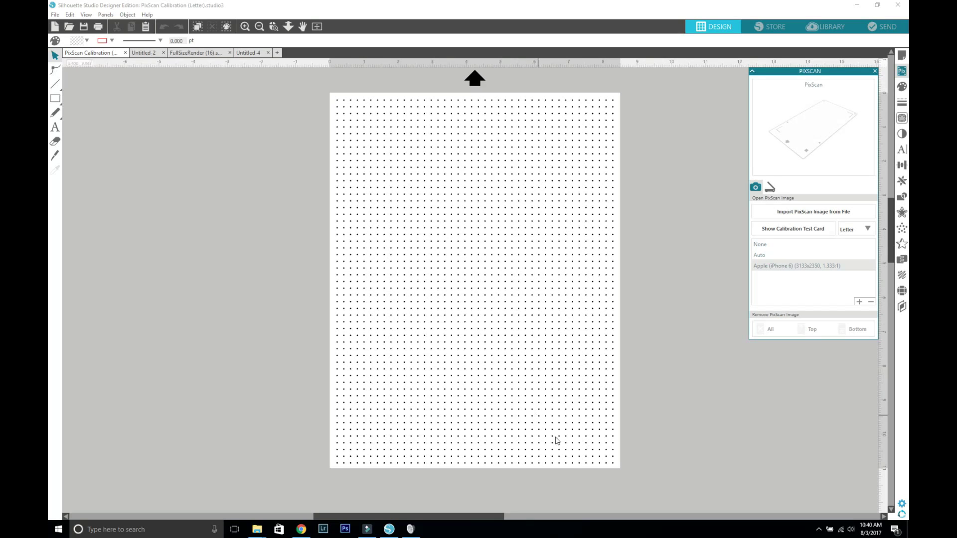
- Show the Letter-size PixScan calibration test card and select the Apple (iPhone 6) camera profile
click(792, 229)
click(853, 267)
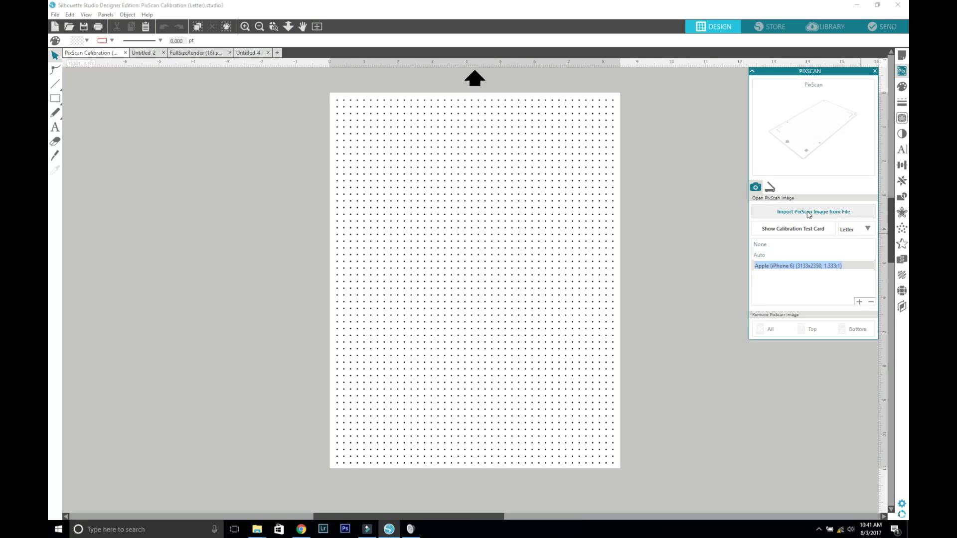
- In the FullSizeRender (16) document, mark a trace area about 3 in wide and 2.75 in high around the first flower
click(188, 53)
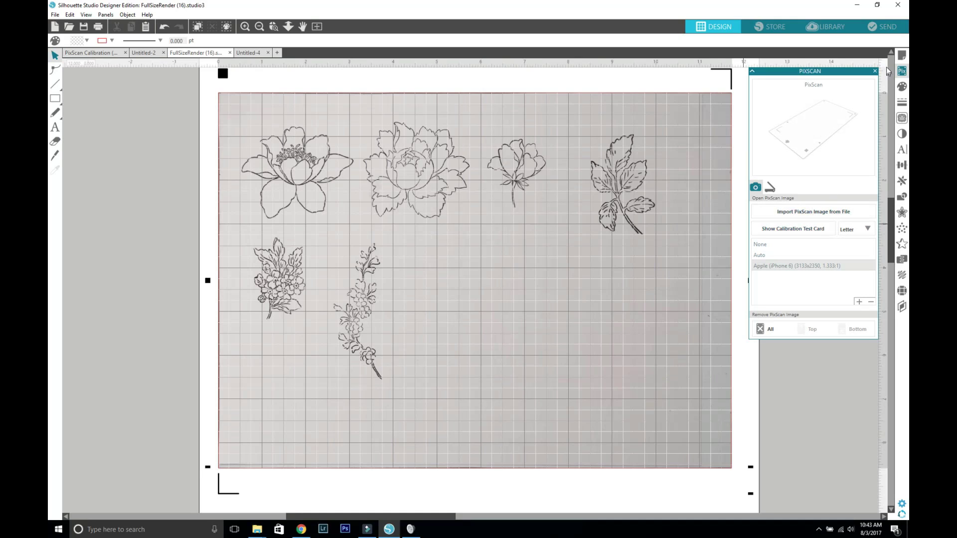
click(901, 119)
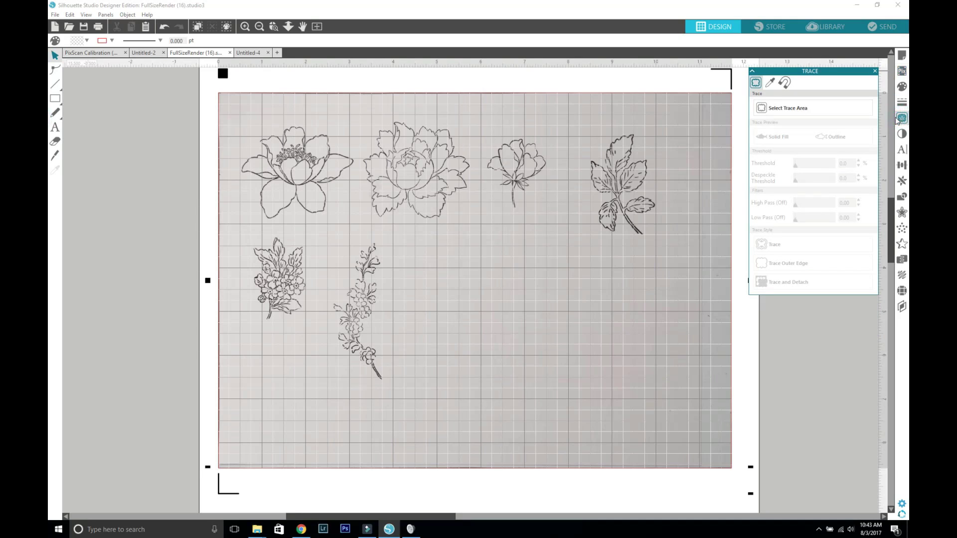
click(772, 114)
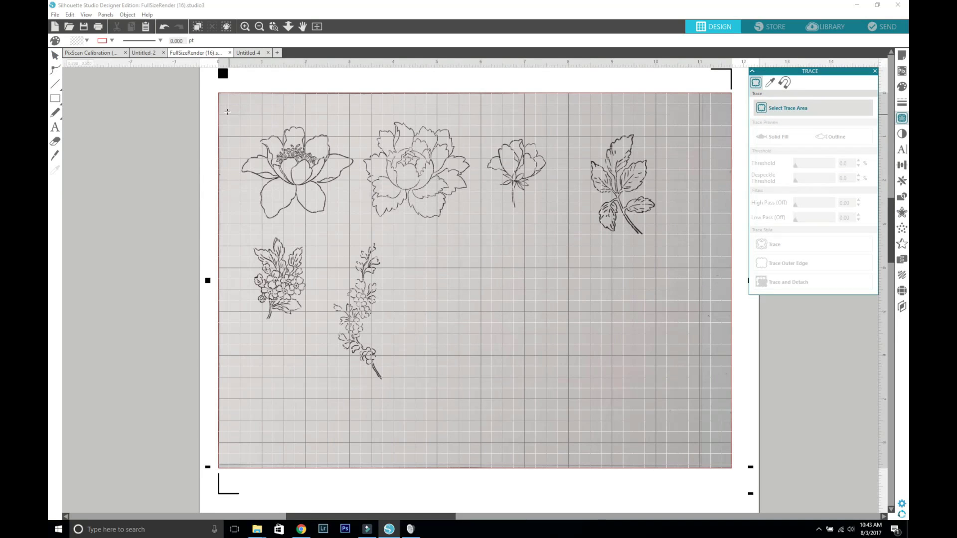
drag(229, 115, 355, 231)
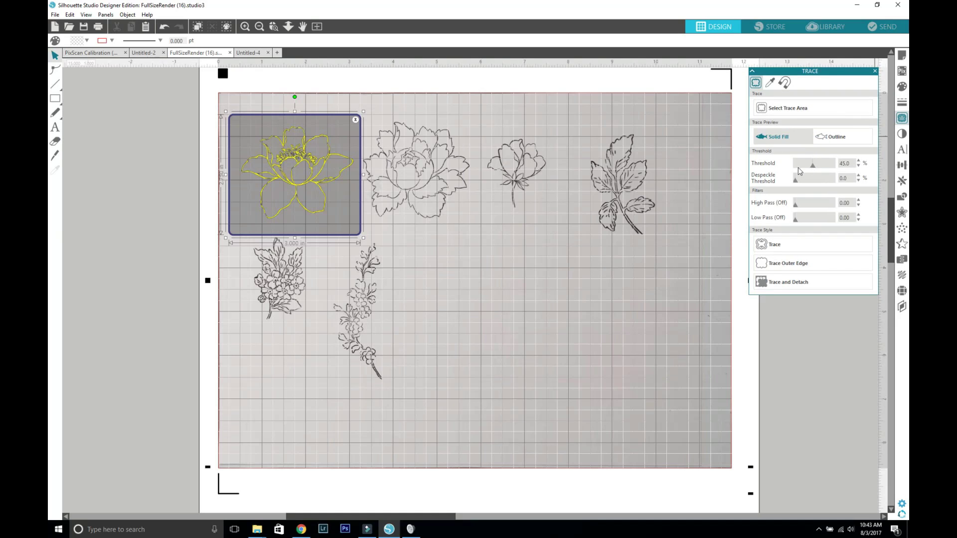
- Raise the trace threshold to about 82% so the first flower's lines are picked up fully
drag(815, 169, 820, 172)
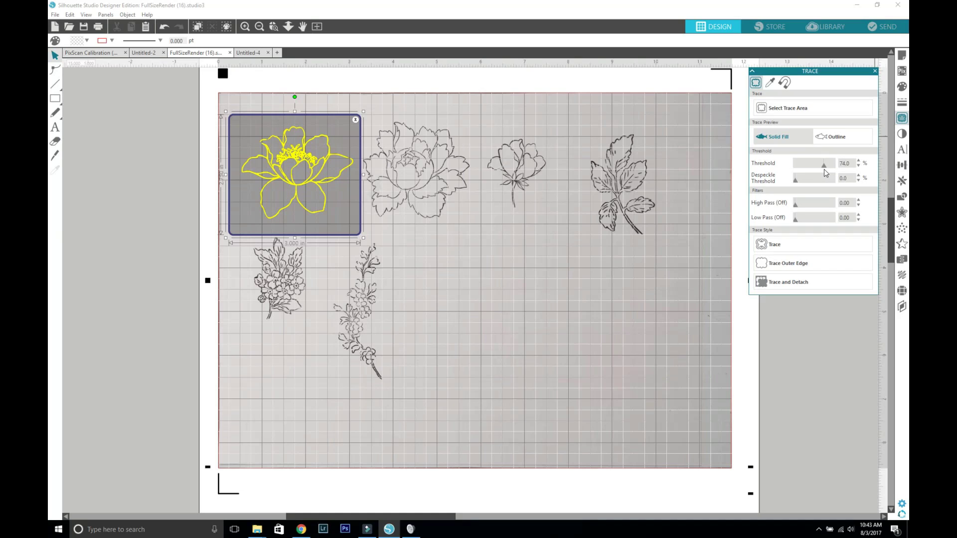
click(859, 161)
click(858, 161)
click(859, 161)
click(859, 160)
click(859, 161)
click(858, 161)
click(859, 161)
click(859, 161)
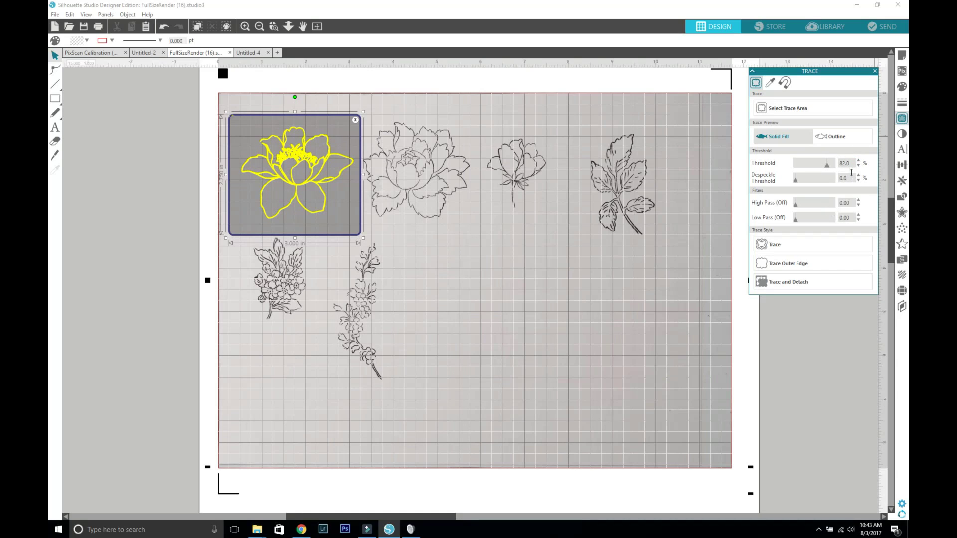
click(858, 161)
- Trace the first flower's outer edge with a low-pass filter of 0.25 and move the outline to the empty grid area
click(859, 215)
click(813, 266)
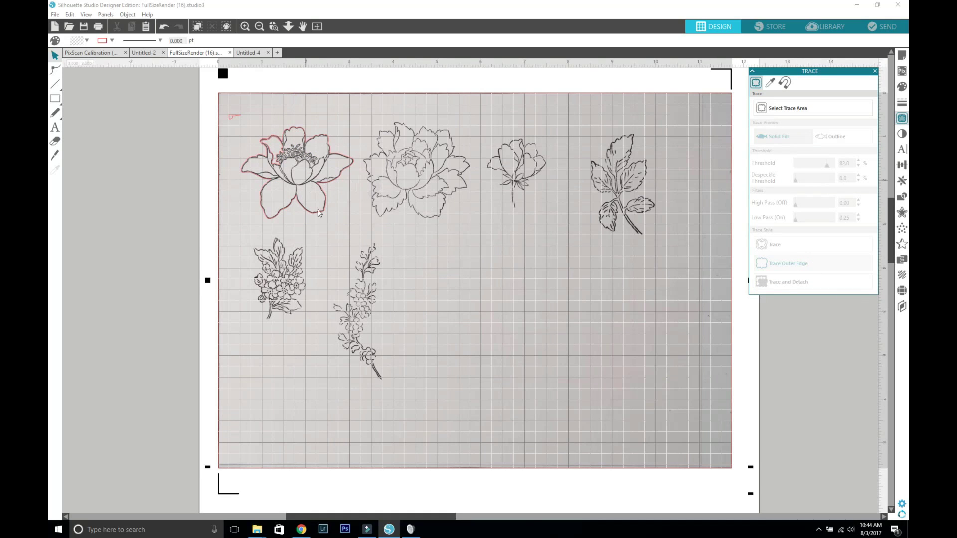
drag(317, 215, 543, 362)
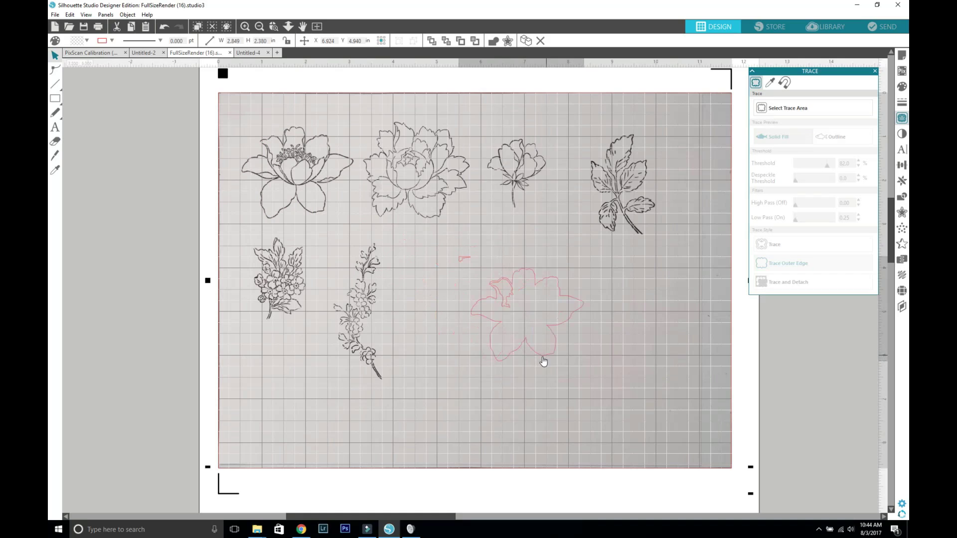
click(505, 313)
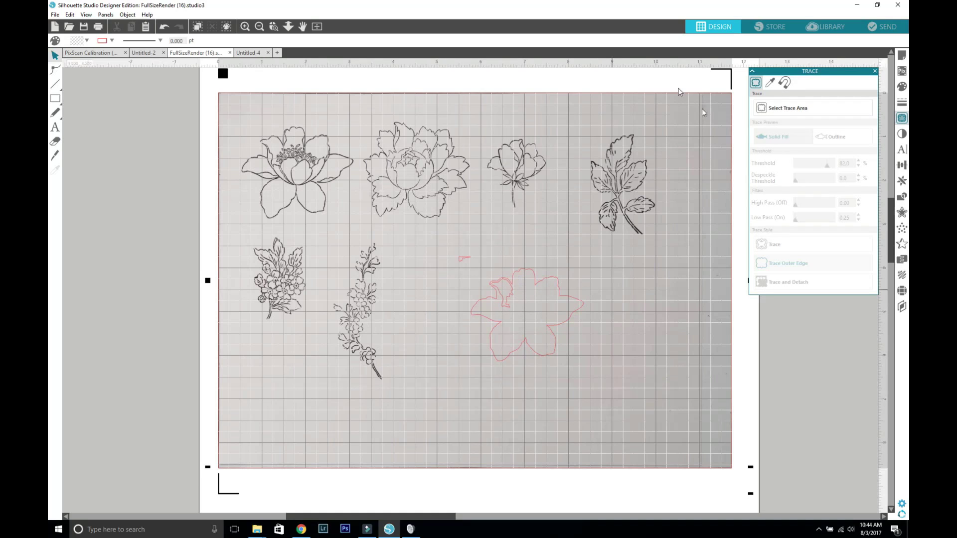
- Release the traced outline's compound path and delete the small stray fragment beside the flower outline
click(564, 302)
right_click(570, 296)
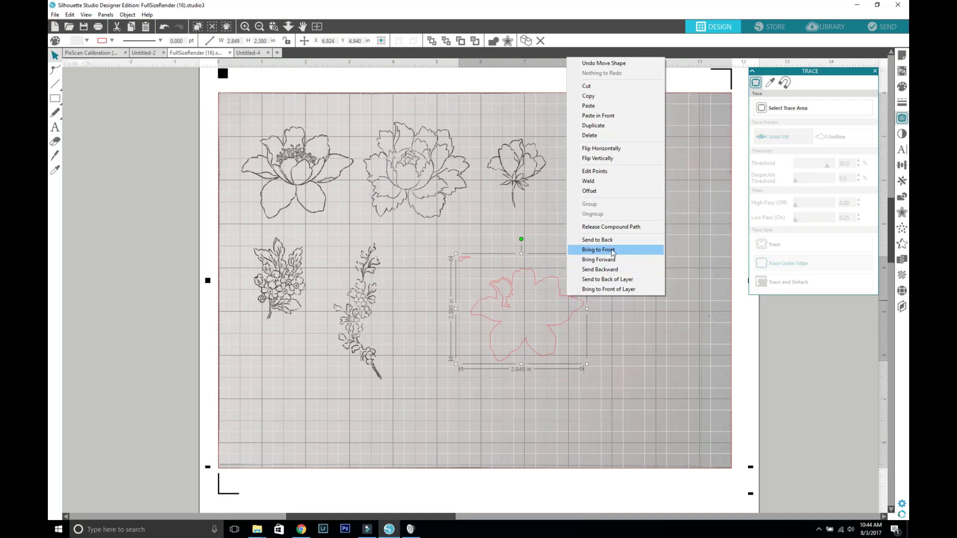
click(610, 227)
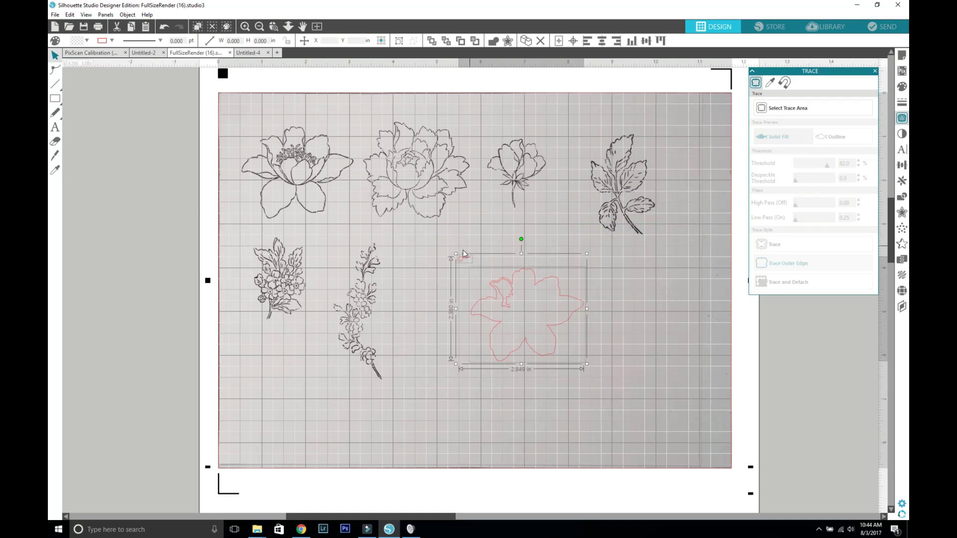
click(427, 250)
click(463, 257)
right_click(466, 259)
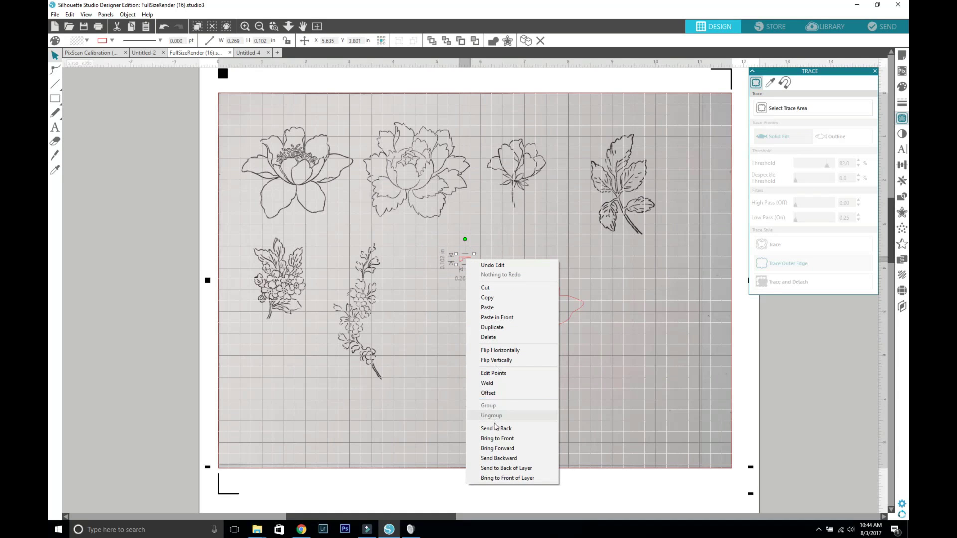
click(501, 337)
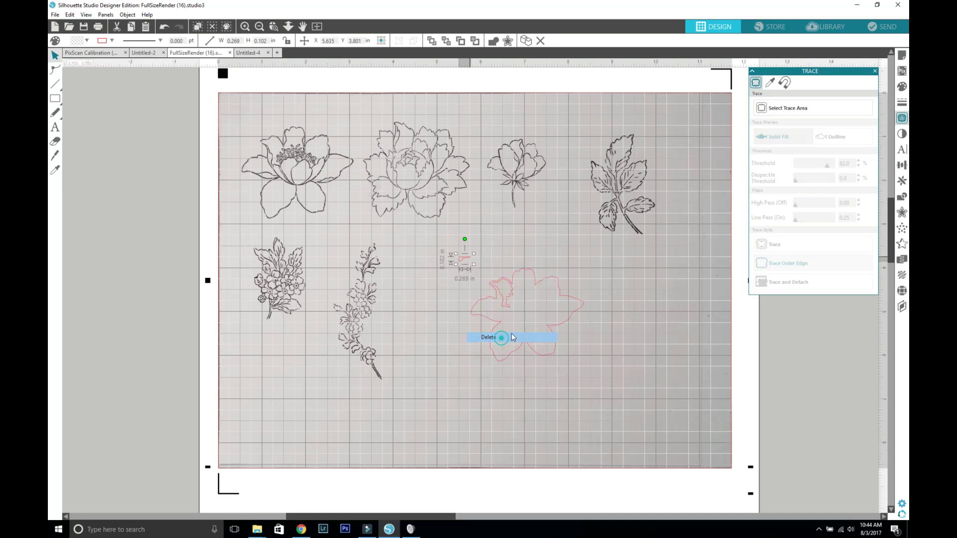
- Move the cleaned flower outline back over the first flower drawing
click(489, 315)
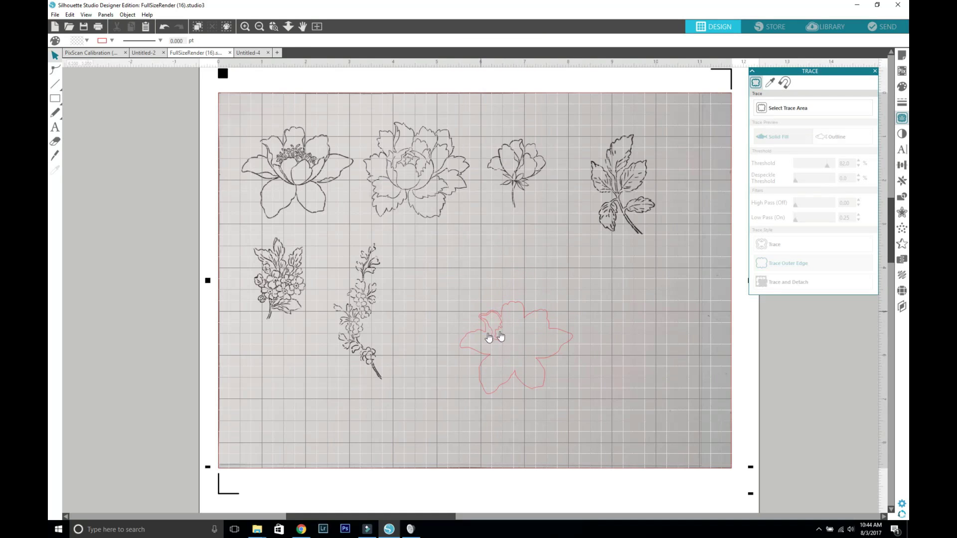
drag(527, 317, 306, 138)
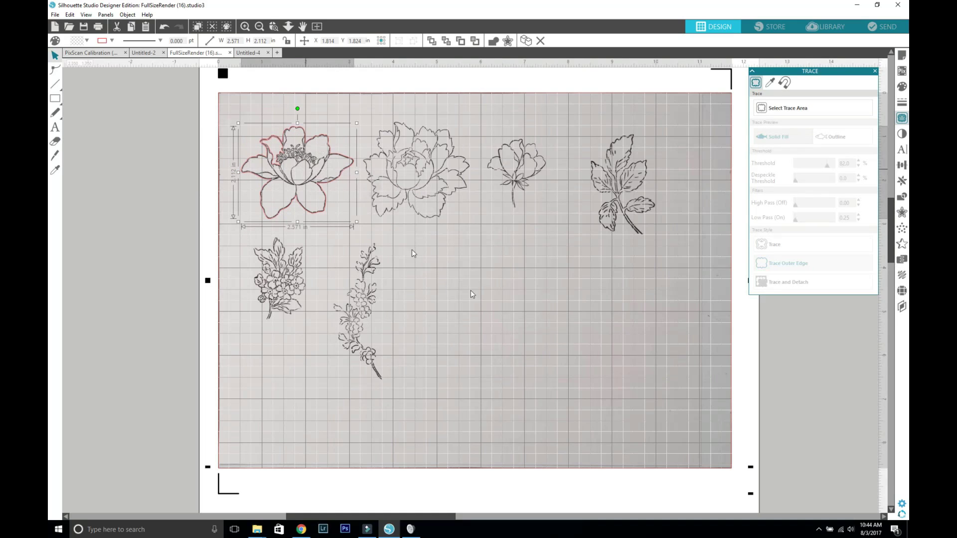
- Offset the flower outline outward by 0.050 in with rounded corners
click(901, 213)
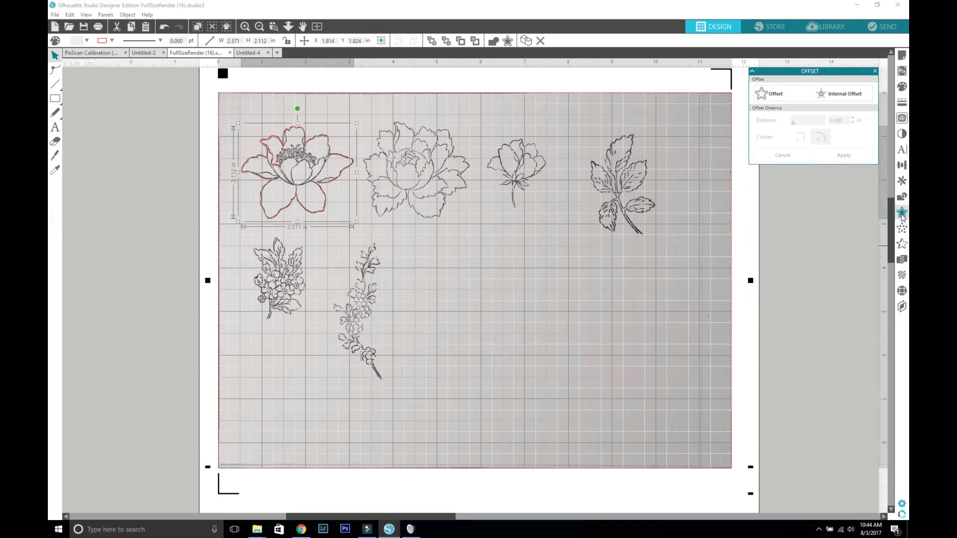
click(775, 97)
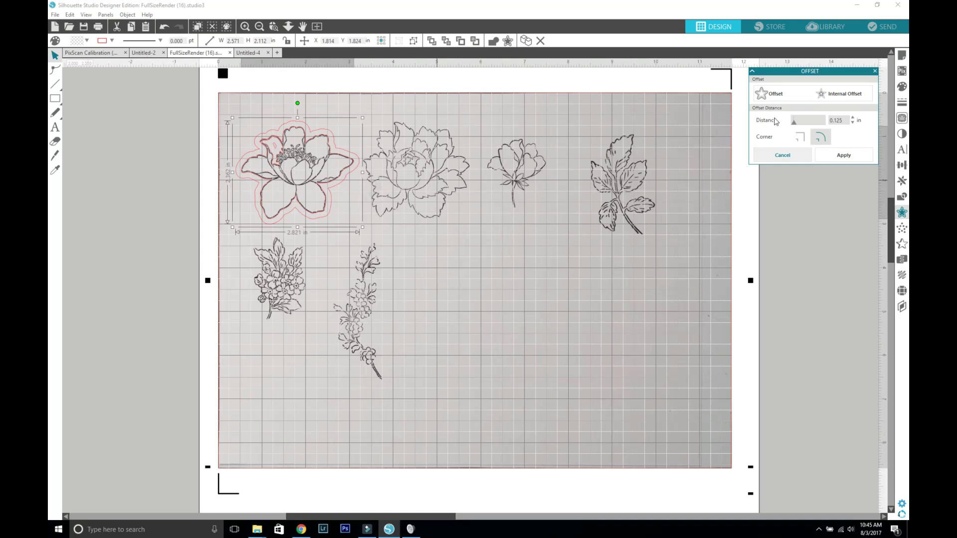
click(852, 118)
click(852, 118)
click(852, 118)
click(853, 123)
click(852, 123)
click(852, 123)
click(853, 123)
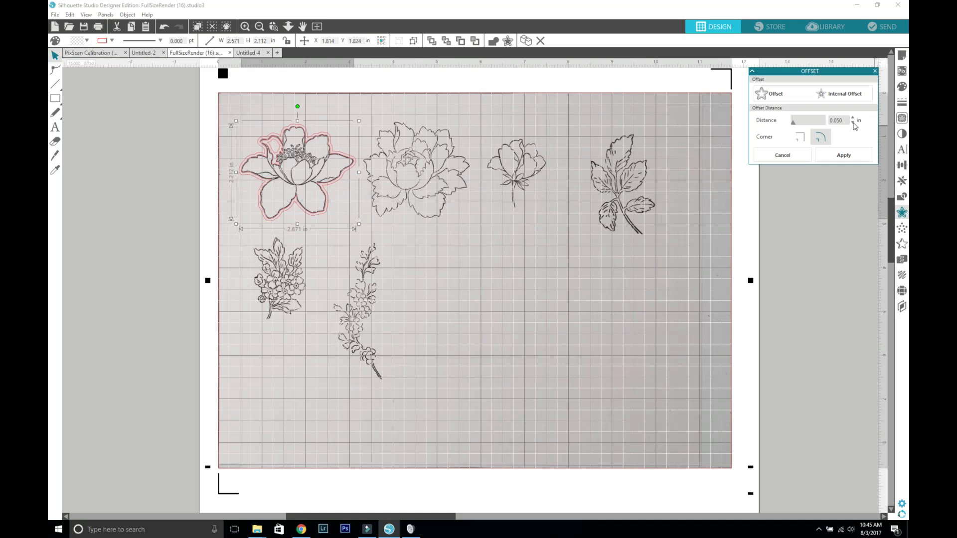
click(853, 123)
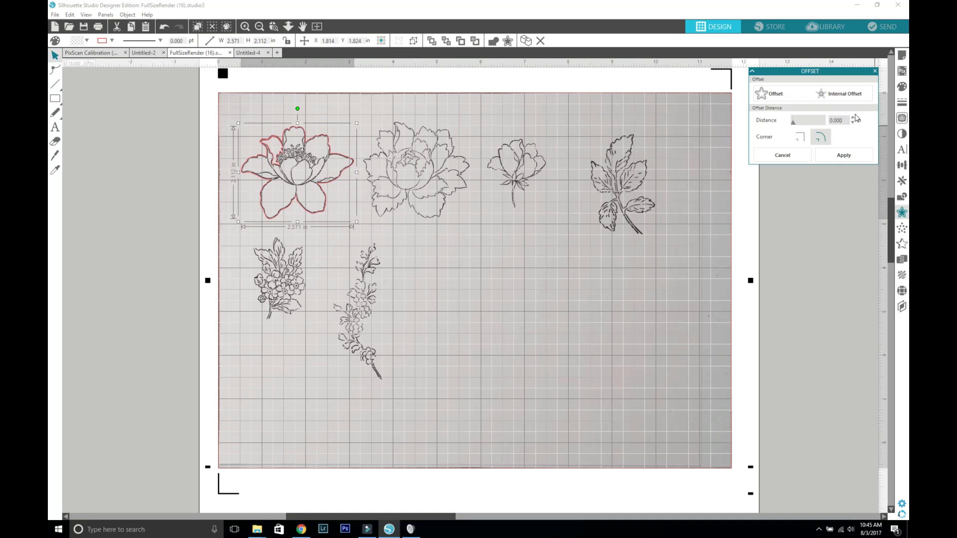
click(853, 118)
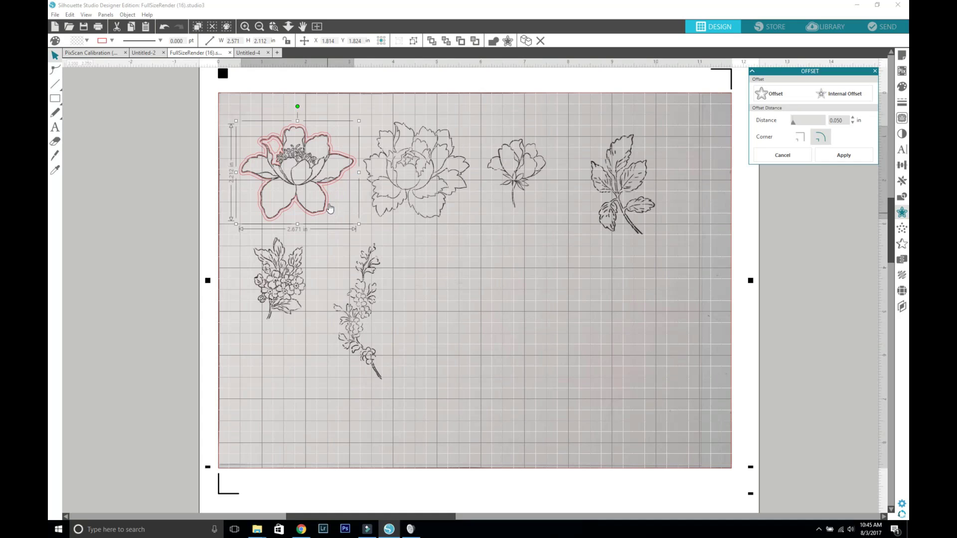
- Separate the offset outline from the original trace, moving the offset to the empty grid area
drag(310, 214, 496, 352)
drag(372, 276, 316, 215)
click(339, 218)
drag(328, 216, 342, 100)
click(316, 214)
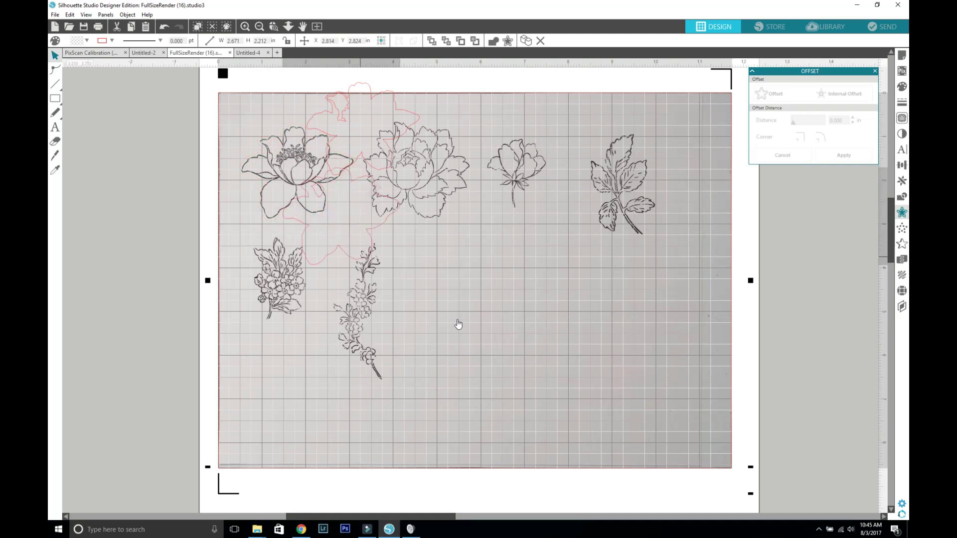
drag(355, 258, 519, 336)
click(519, 335)
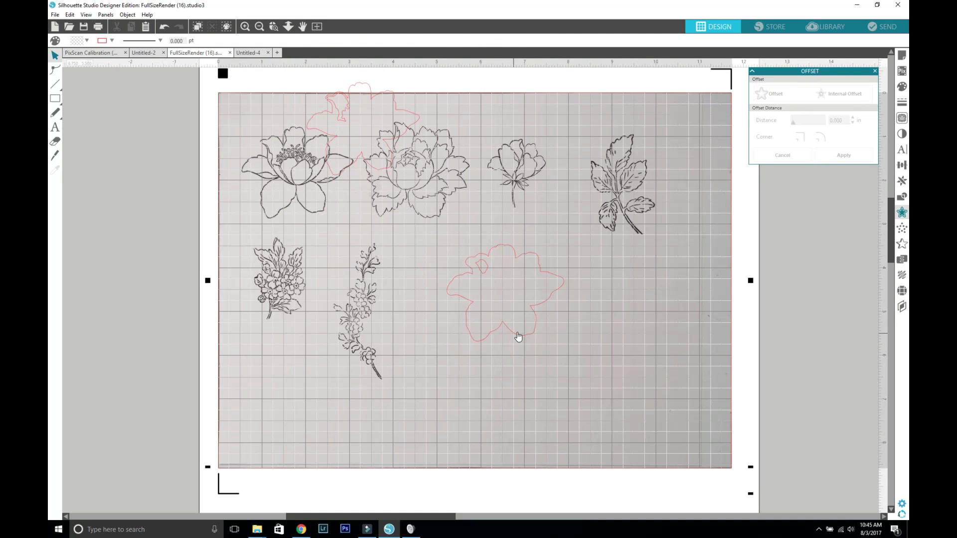
- Release the offset outline's compound path and delete the small inner shape inside it
click(519, 336)
right_click(517, 332)
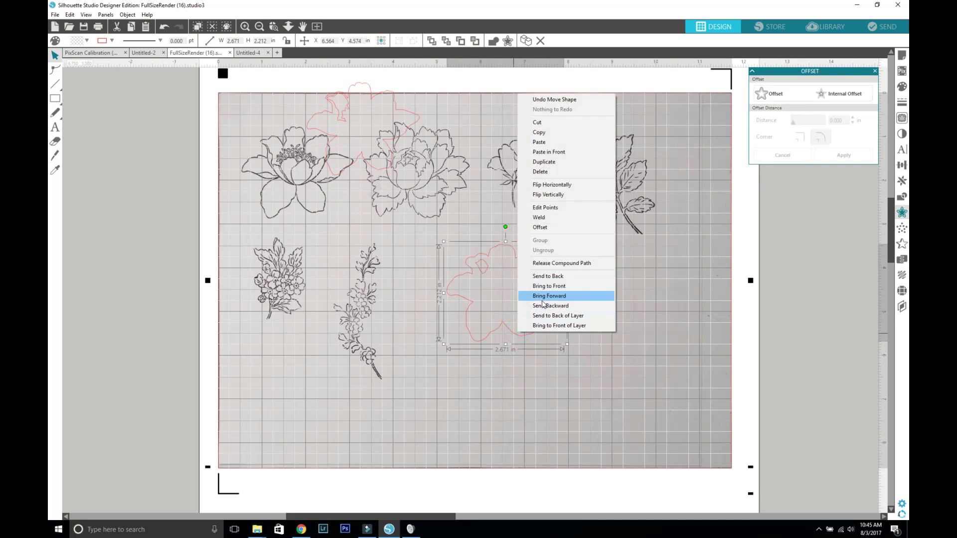
click(560, 263)
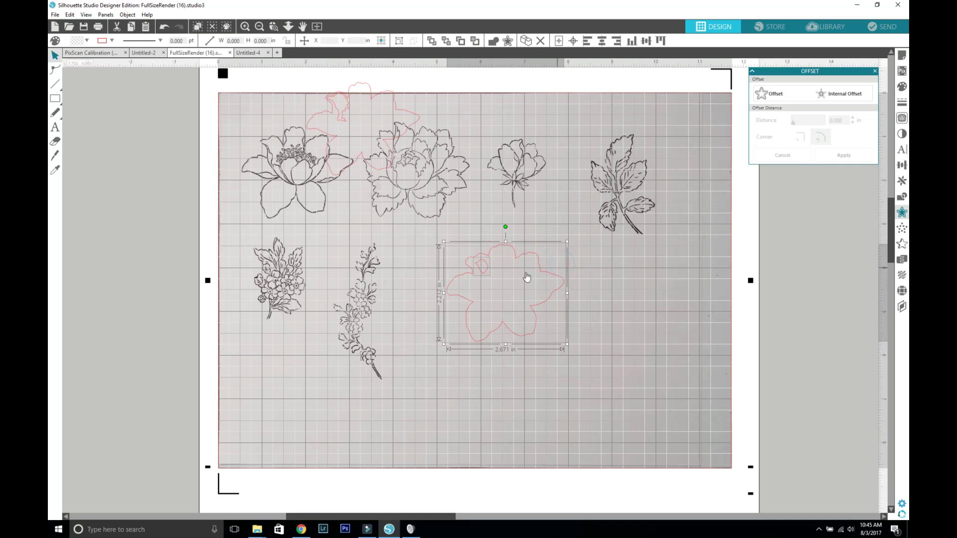
click(643, 294)
drag(485, 278, 615, 283)
right_click(614, 282)
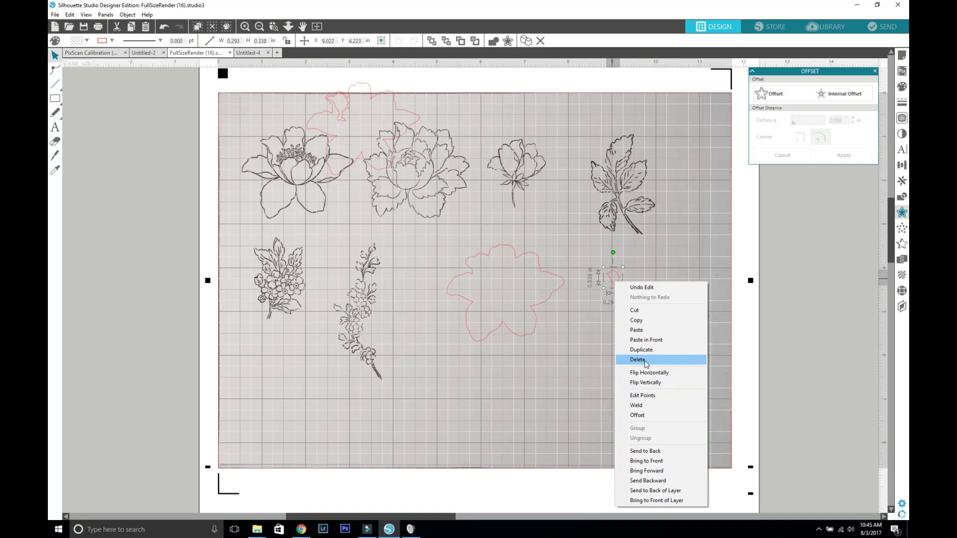
click(638, 359)
- Reposition the offset outline within the empty grid area and delete the original traced flower outline
drag(451, 308, 539, 321)
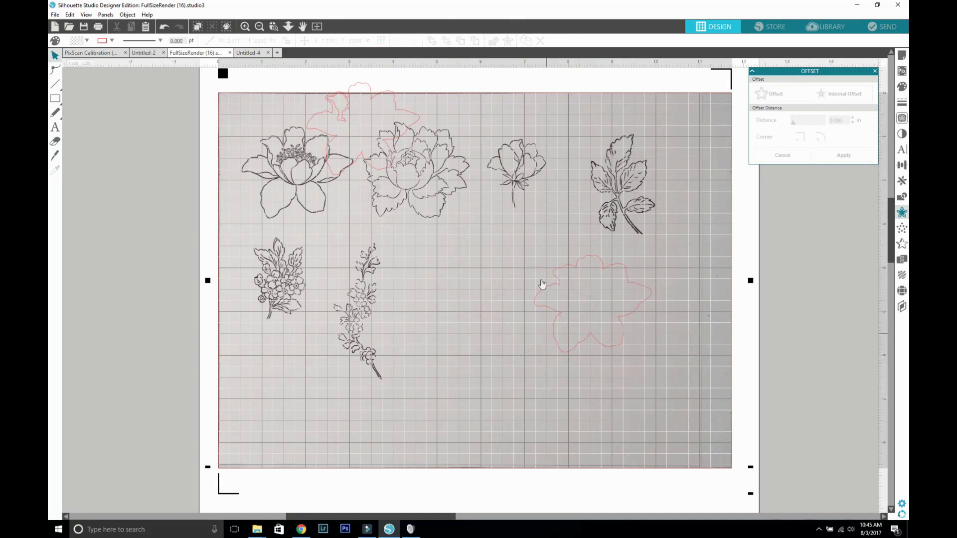
drag(556, 283, 517, 292)
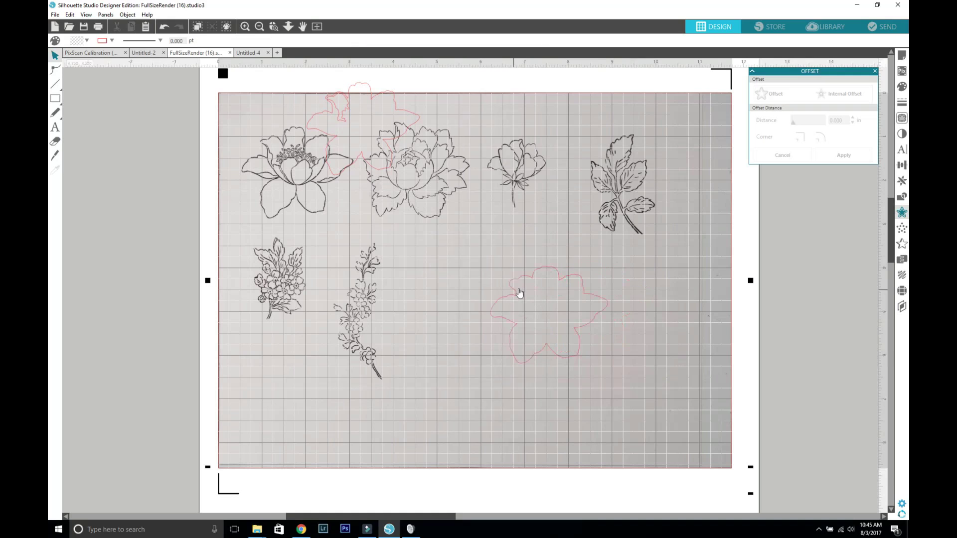
click(374, 164)
right_click(375, 166)
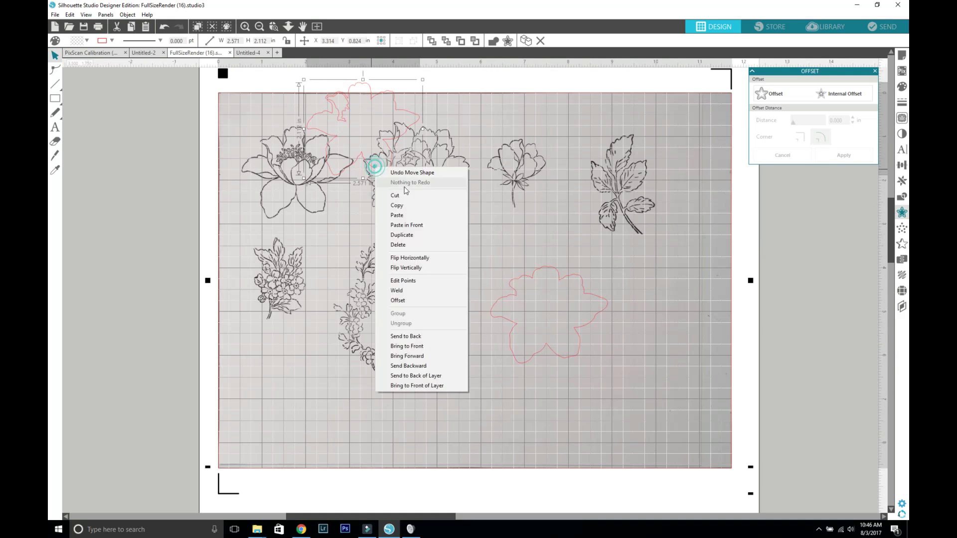
click(409, 245)
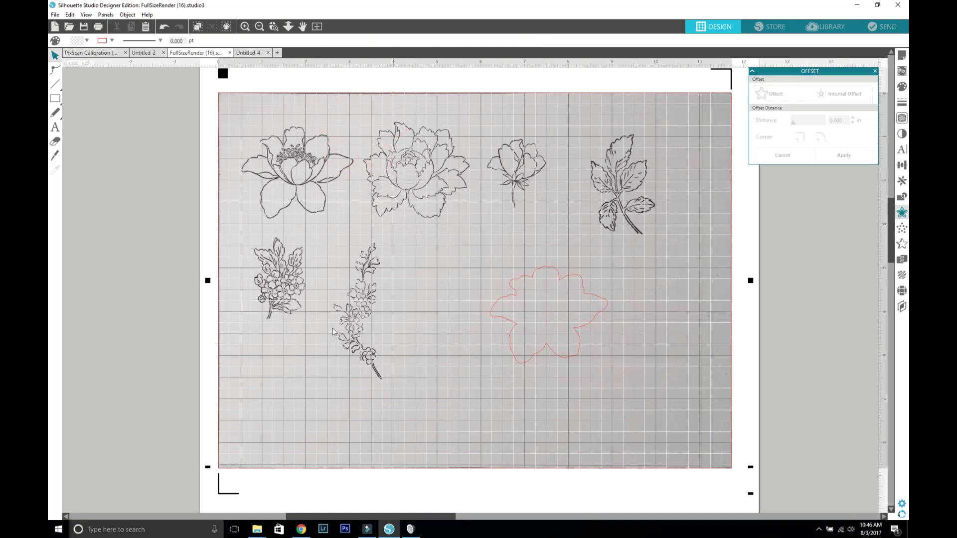
- Select a trace area about 2 in wide around the long curved floral spray, centring it over the image
click(902, 119)
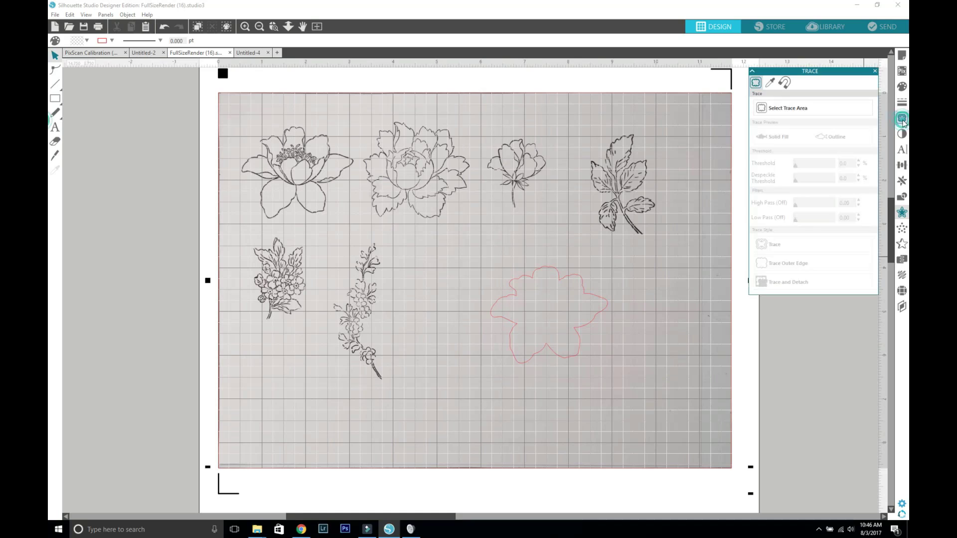
click(802, 107)
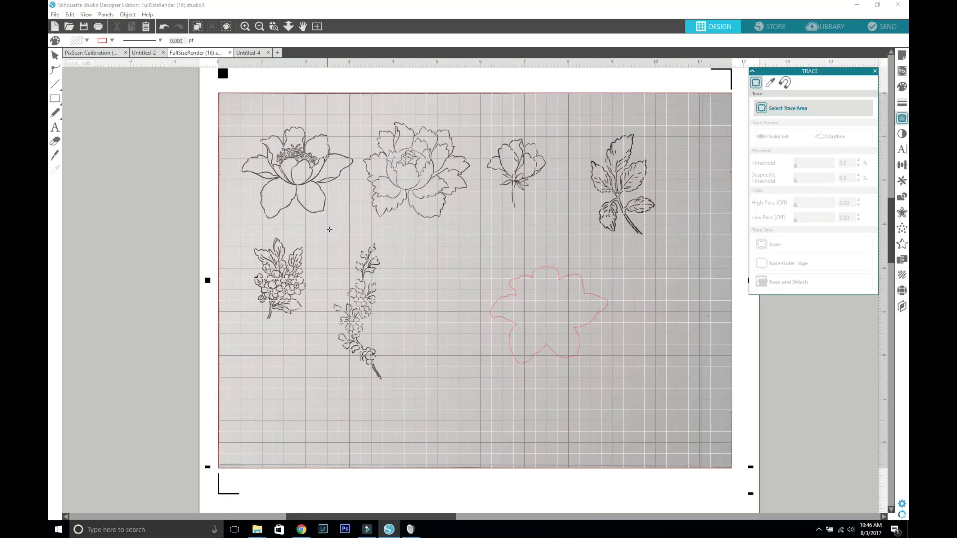
mouse_move(326, 233)
mouse_down()
mouse_move(373, 288)
mouse_move(412, 398)
mouse_up()
click(372, 326)
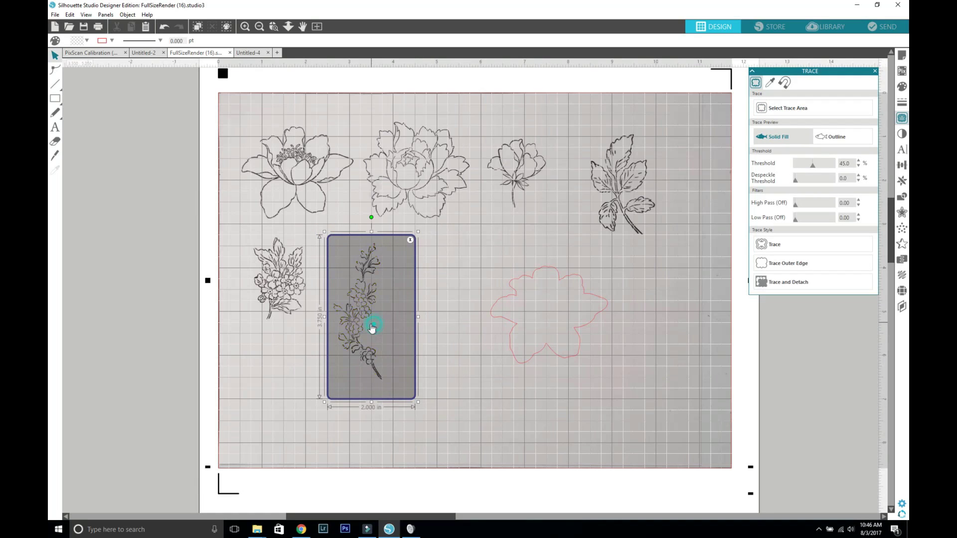
drag(366, 327, 356, 328)
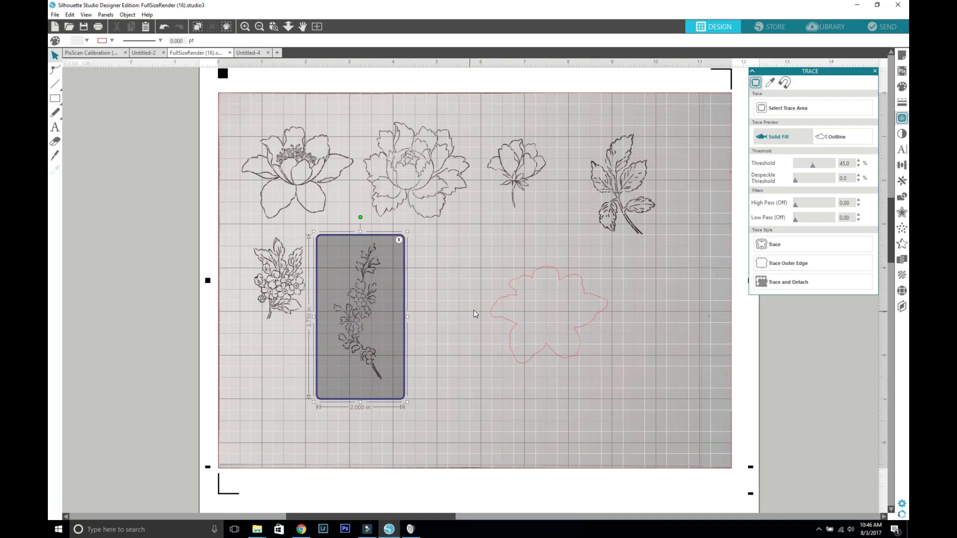
- Trace the outer edge of the floral spray with a 79% threshold and a low-pass filter of 0.25
click(858, 161)
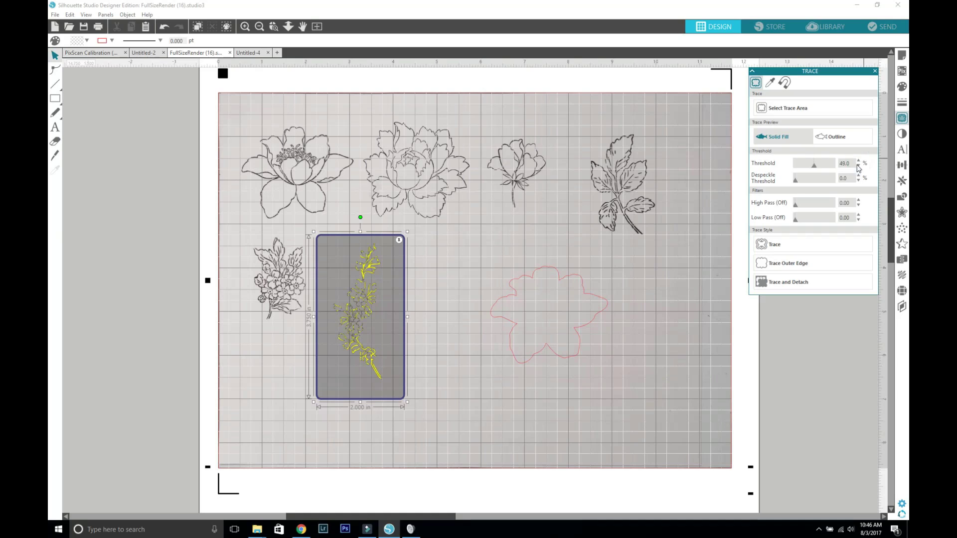
drag(814, 170, 821, 172)
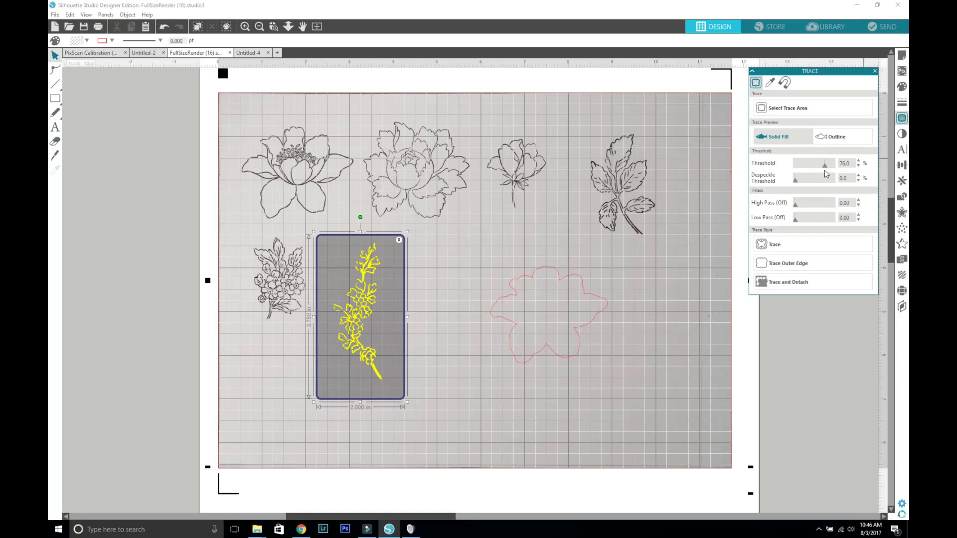
drag(824, 169, 827, 170)
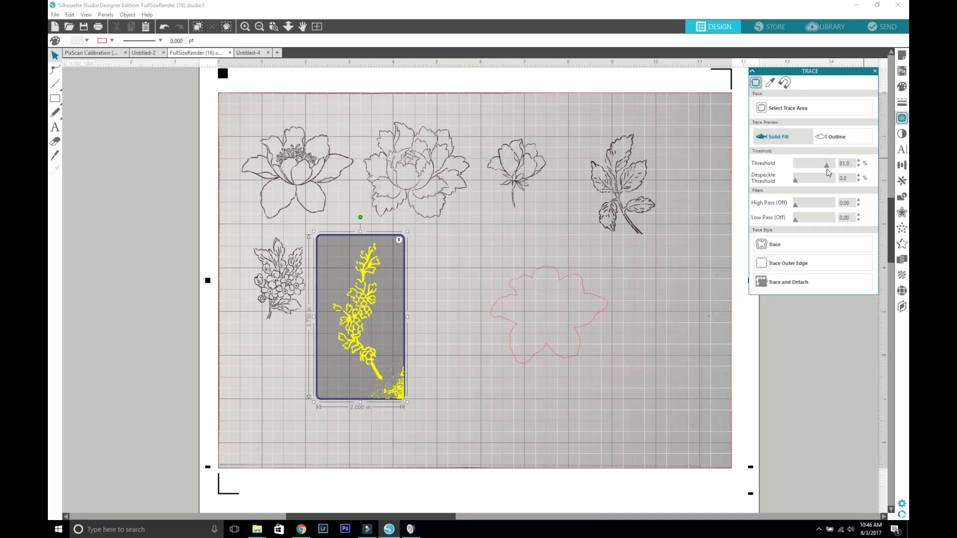
click(858, 166)
click(859, 167)
click(859, 216)
click(788, 267)
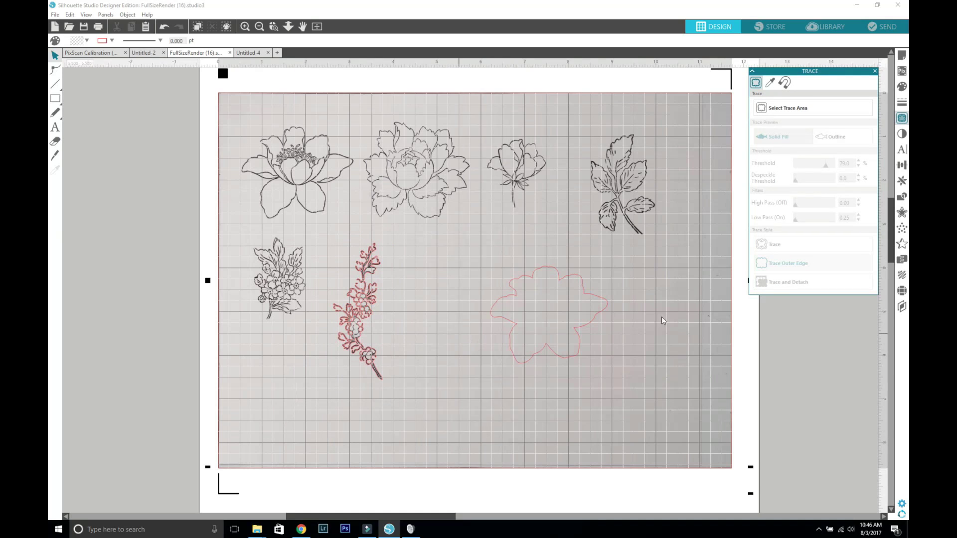
- Offset the traced floral spray outward by 0.125 in with rounded corners
click(352, 350)
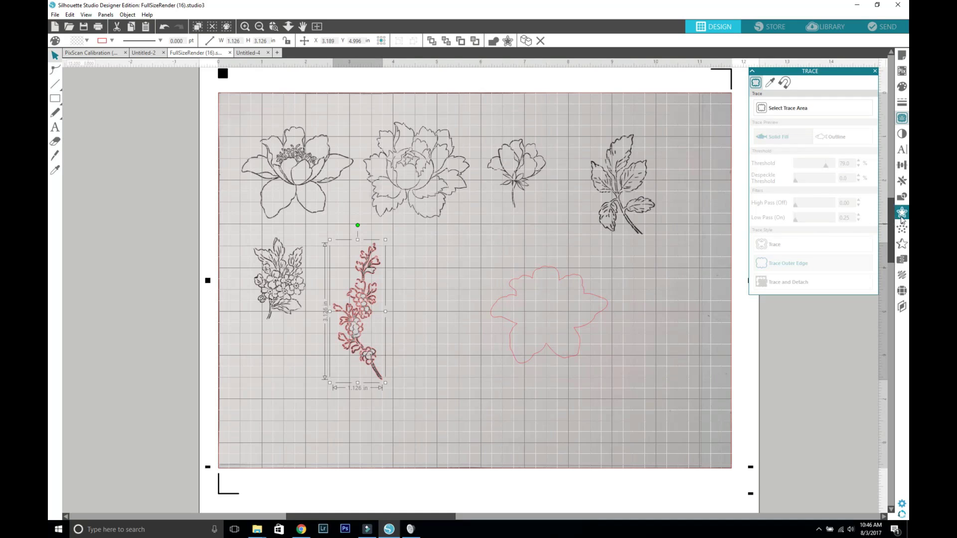
click(901, 212)
click(774, 96)
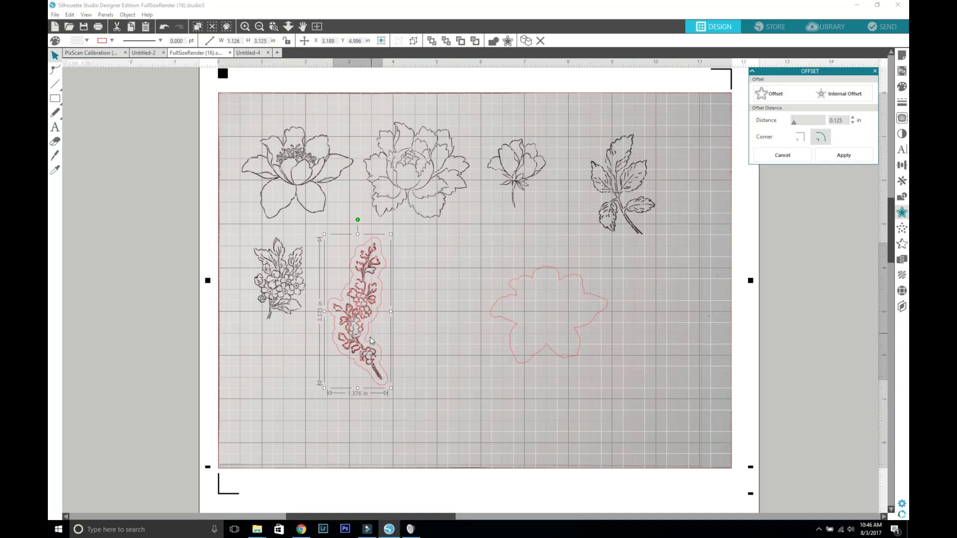
- Move the spray's offset outline away from its trace and over the offset flower outline
drag(382, 352, 471, 379)
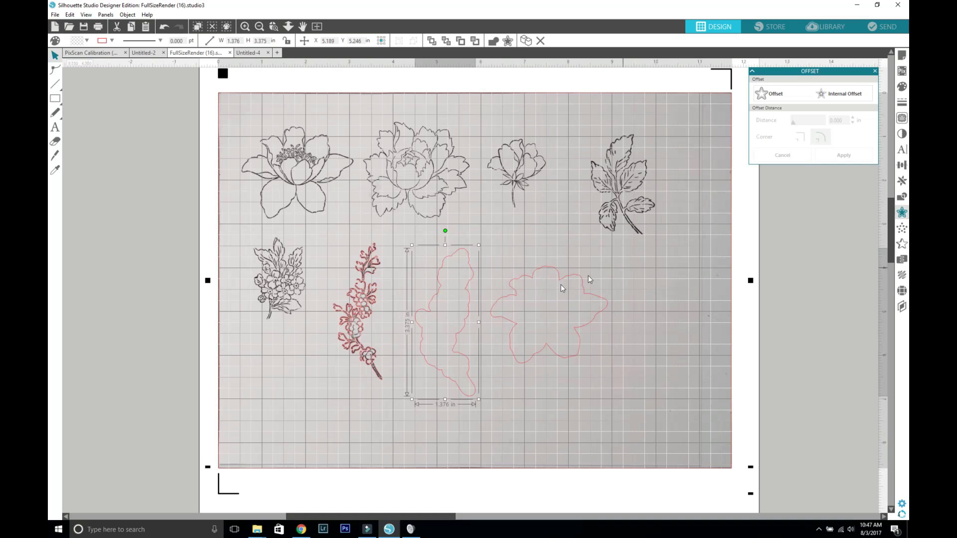
drag(463, 322, 597, 326)
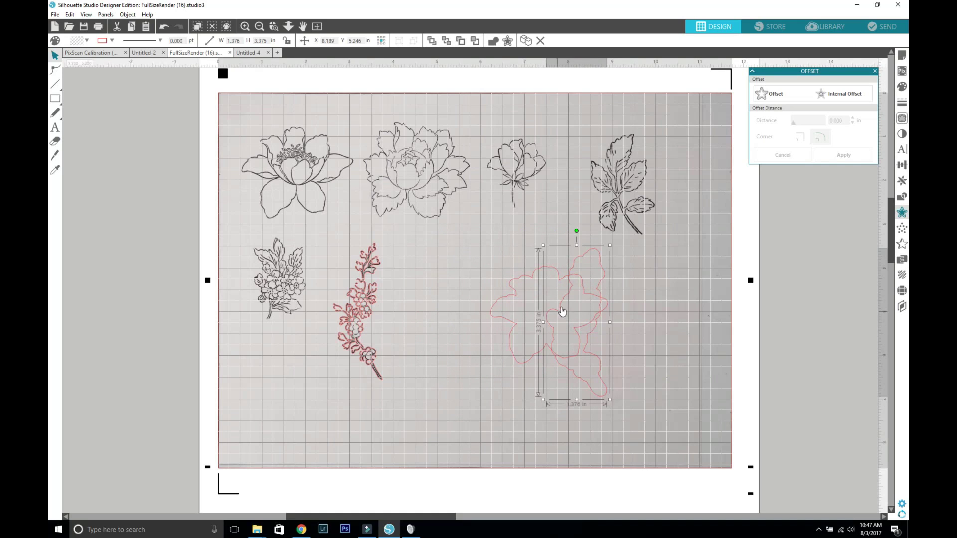
click(463, 235)
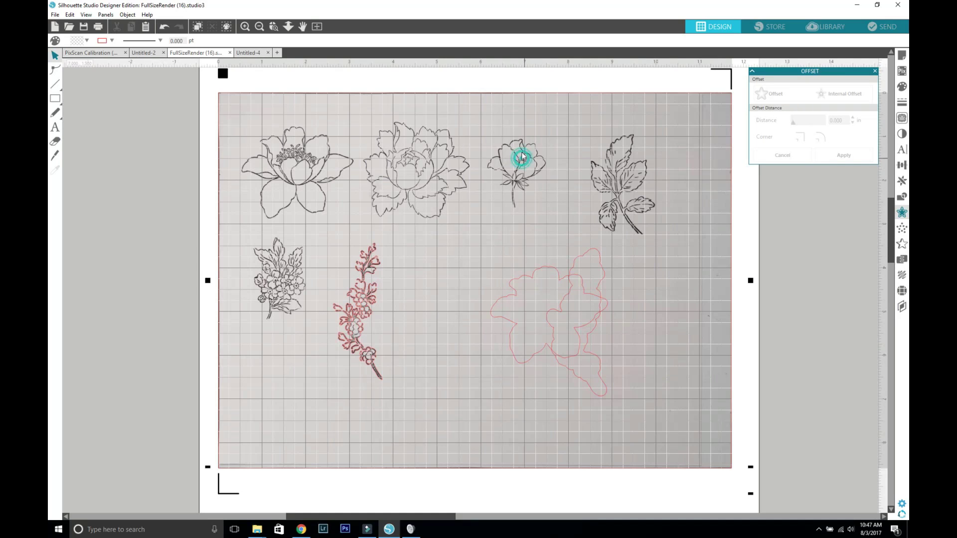
- Cut both offset outlines from the PixScan photo document and paste them into a new document
drag(452, 245, 635, 399)
right_click(549, 336)
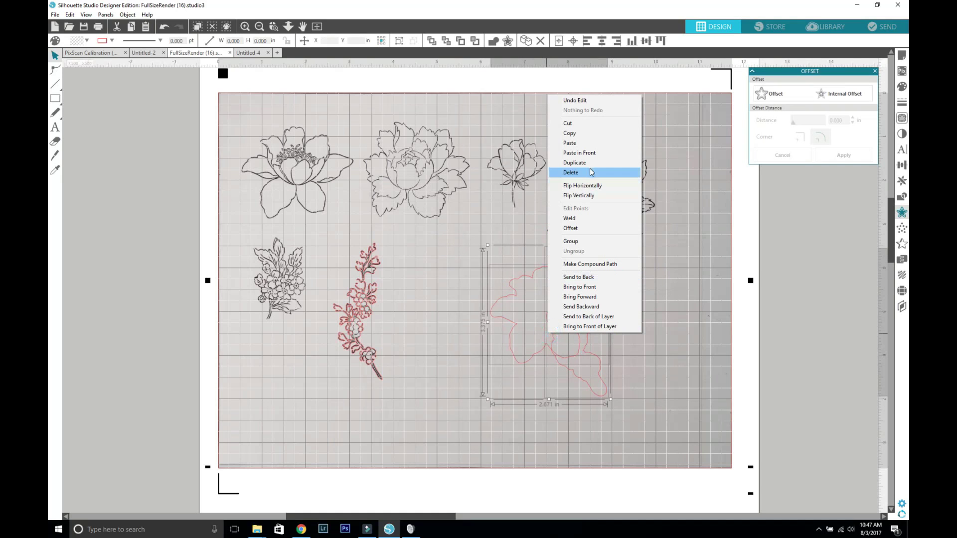
click(569, 124)
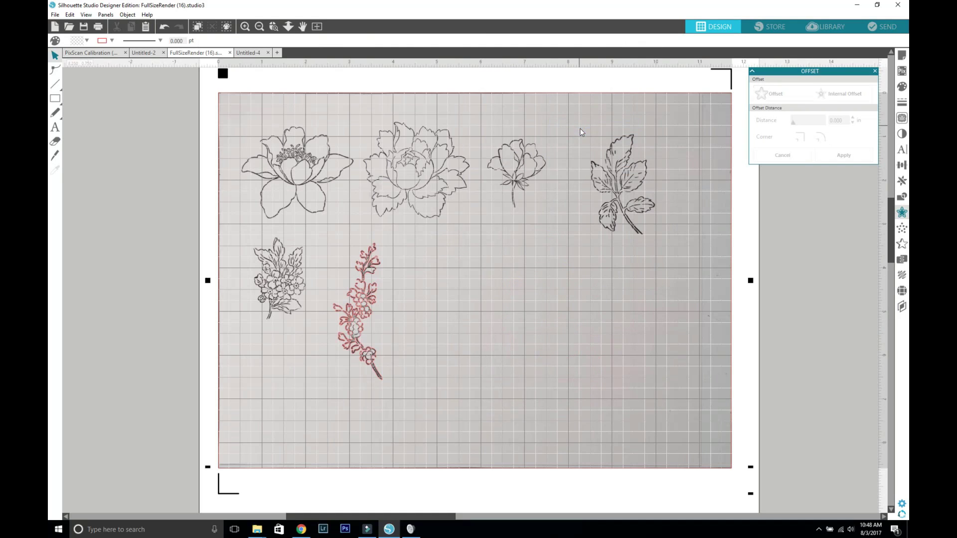
click(278, 53)
right_click(339, 149)
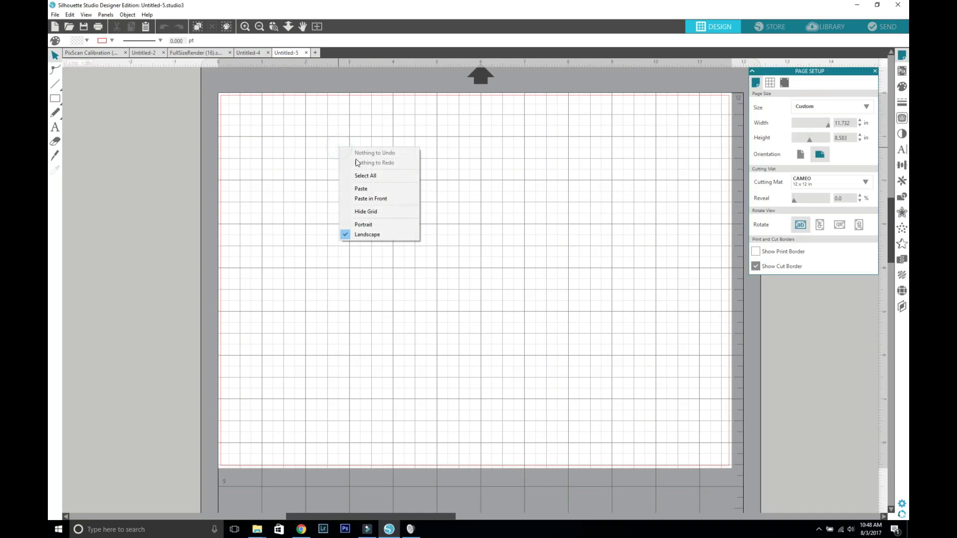
click(386, 189)
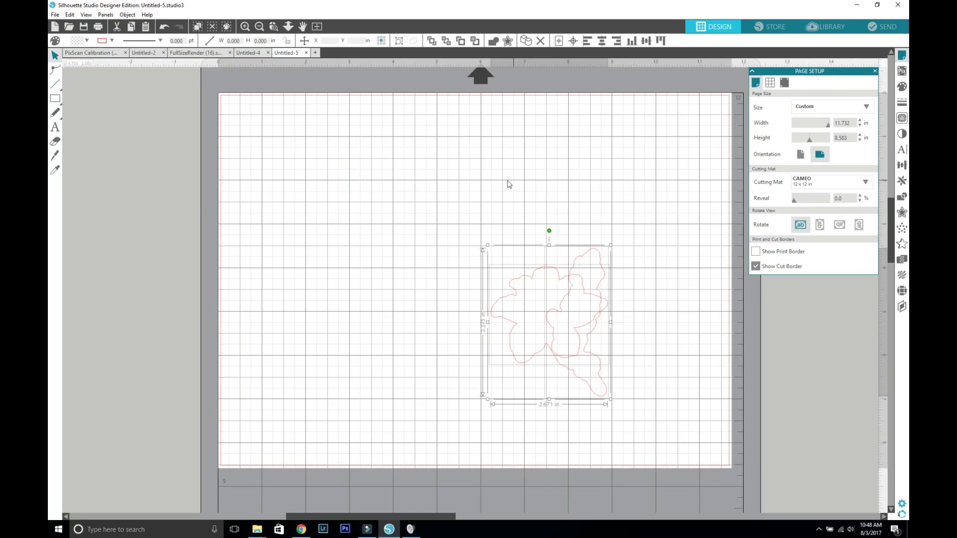
- Move the pasted outlines toward the page's upper left and separate the spray outline from the flower outline
drag(504, 319, 314, 227)
click(524, 274)
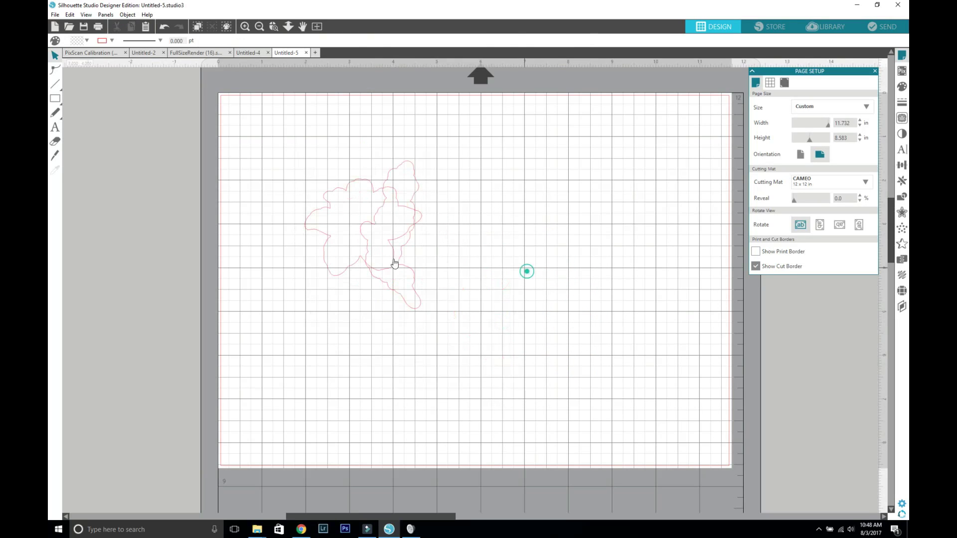
drag(410, 275, 530, 261)
click(414, 251)
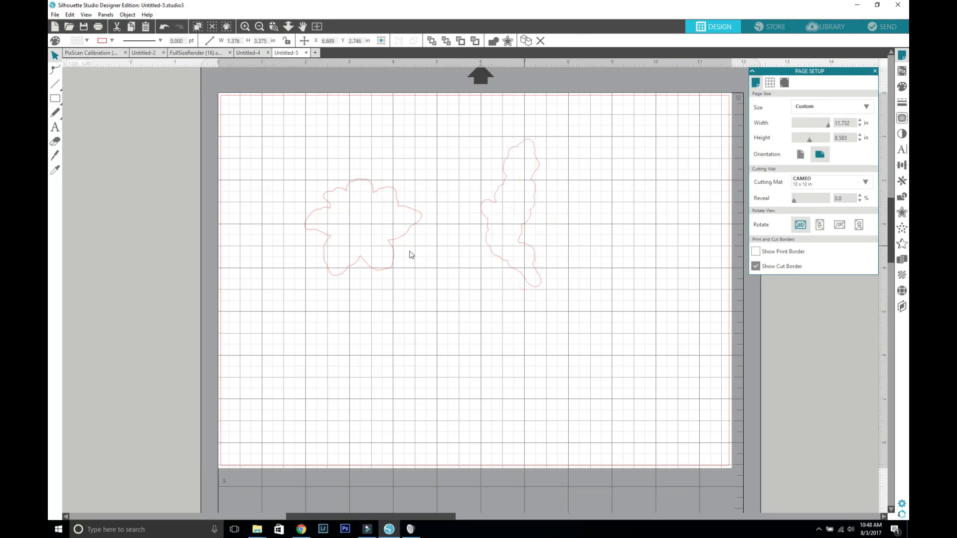
- Place the flower outline in the page's upper-left corner with the spray outline close beside it
drag(397, 244, 319, 162)
click(319, 163)
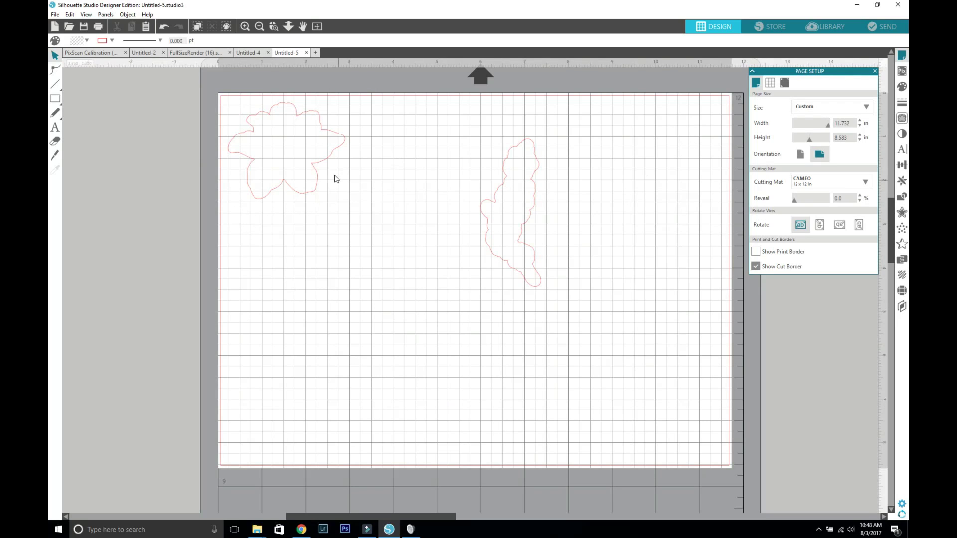
drag(530, 187, 398, 151)
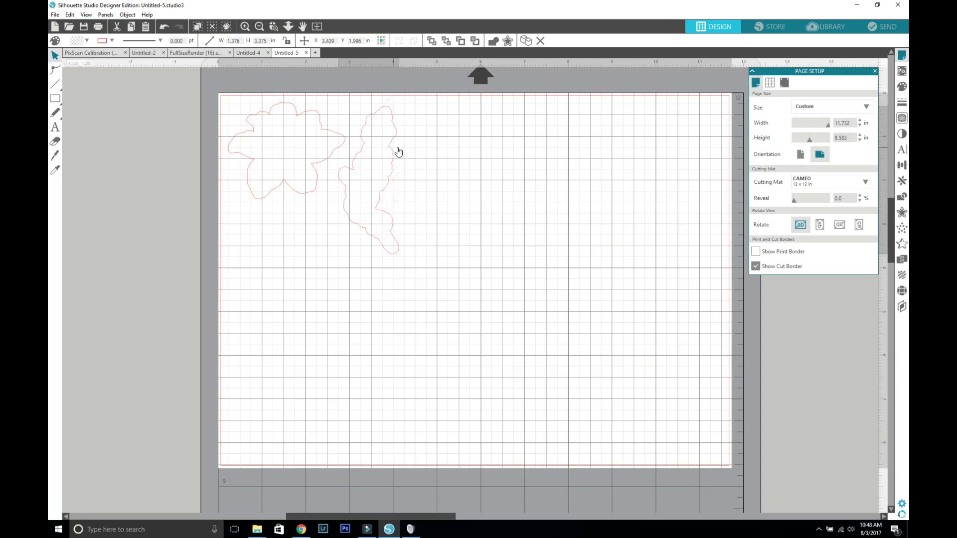
click(445, 189)
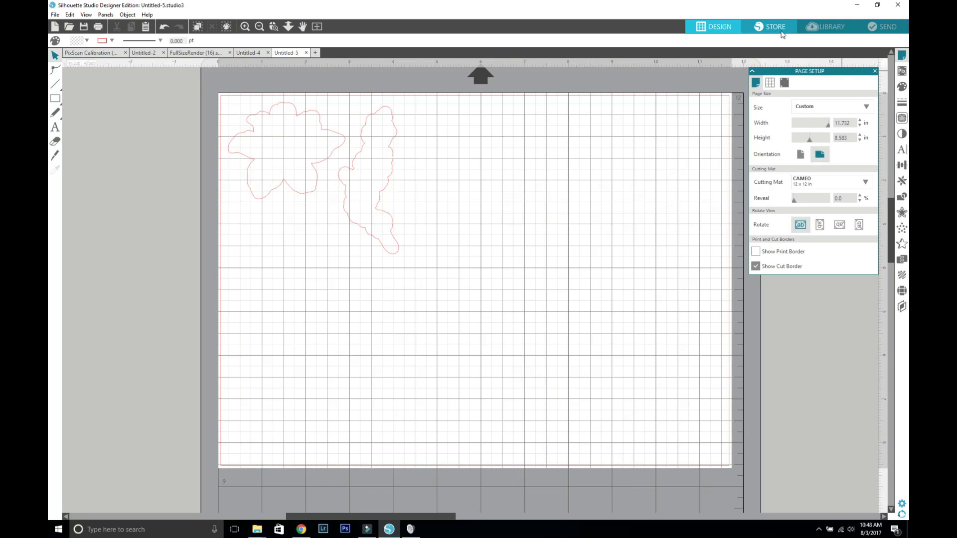
- Open the cut settings for the two outlines, choose Cardstock, Plain as the material and adjust the blade depth
click(888, 30)
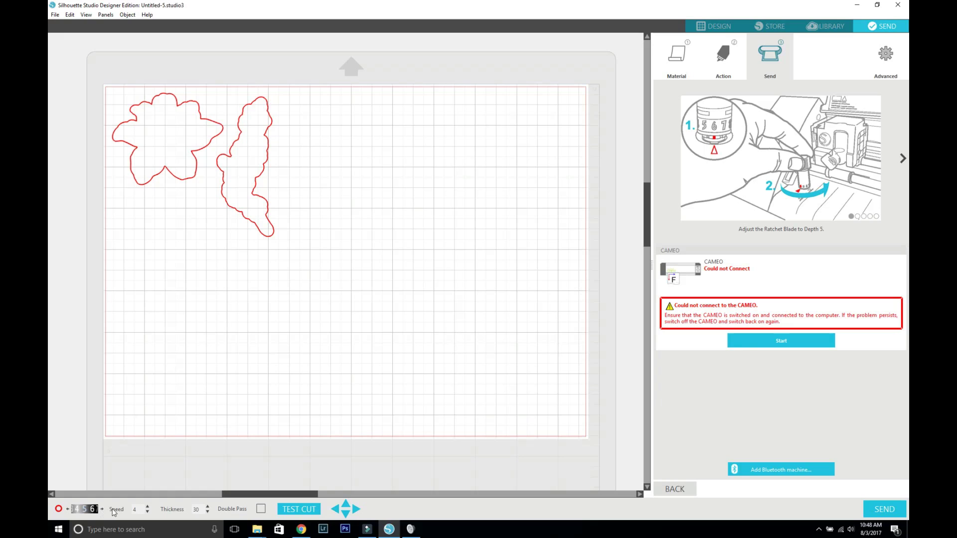
click(676, 58)
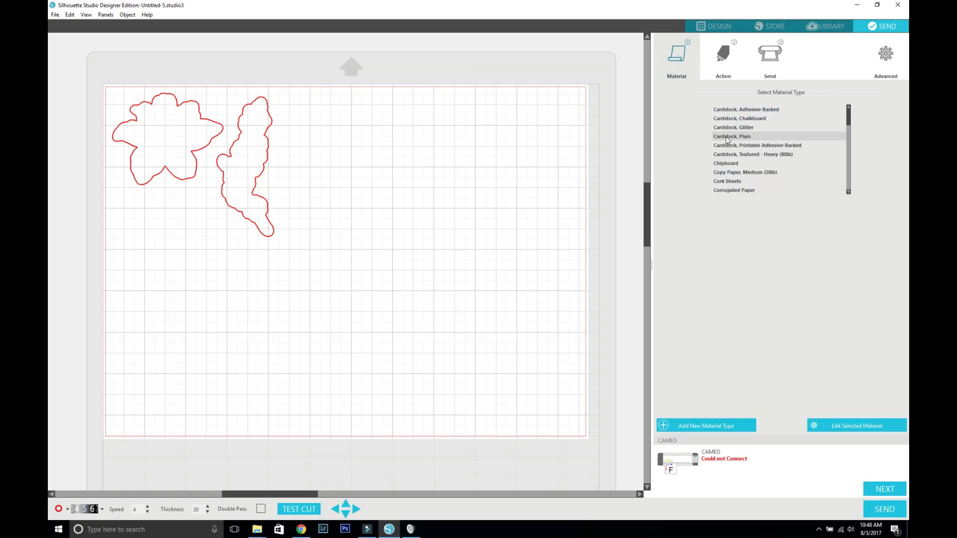
click(729, 137)
click(102, 508)
click(102, 508)
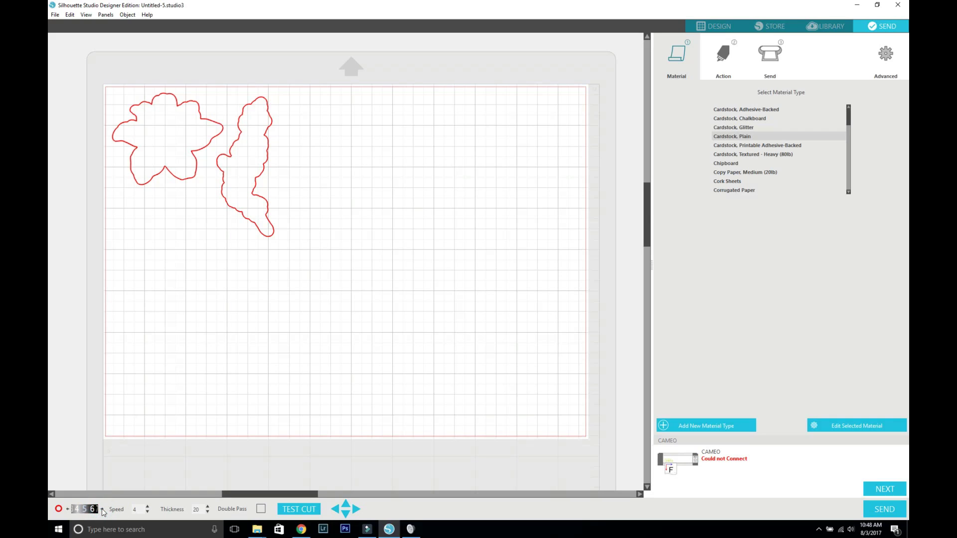